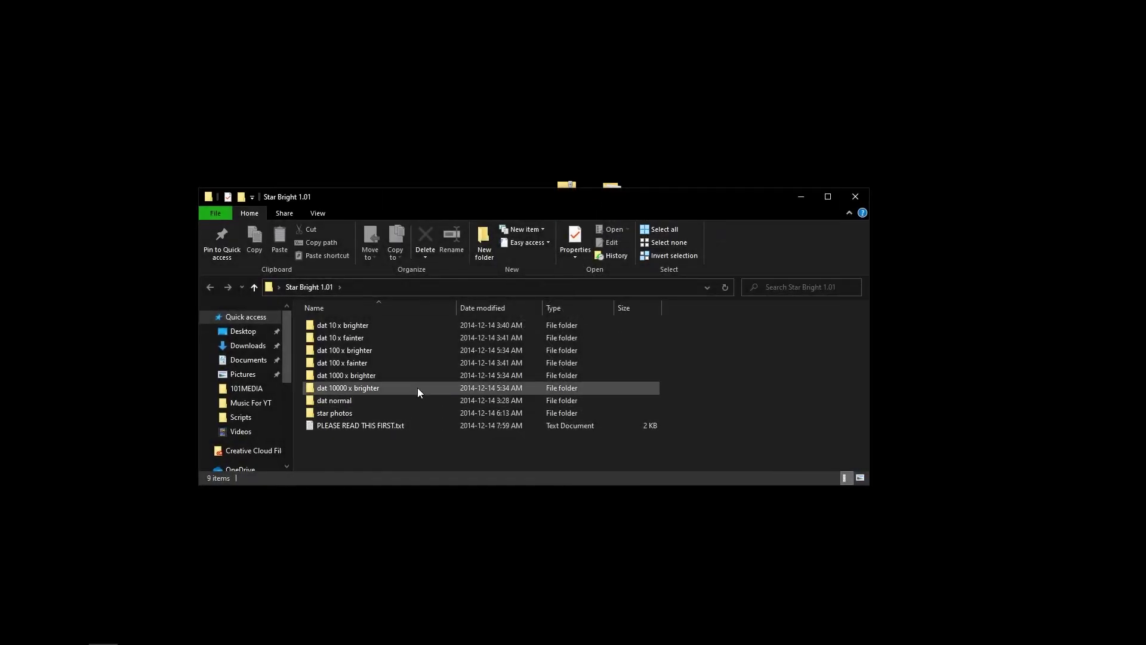
# Open the '10000 x brighter' folder, then X-Plane 11's Resources > default data in a second window beside it.
pyautogui.doubleClick(417, 388)
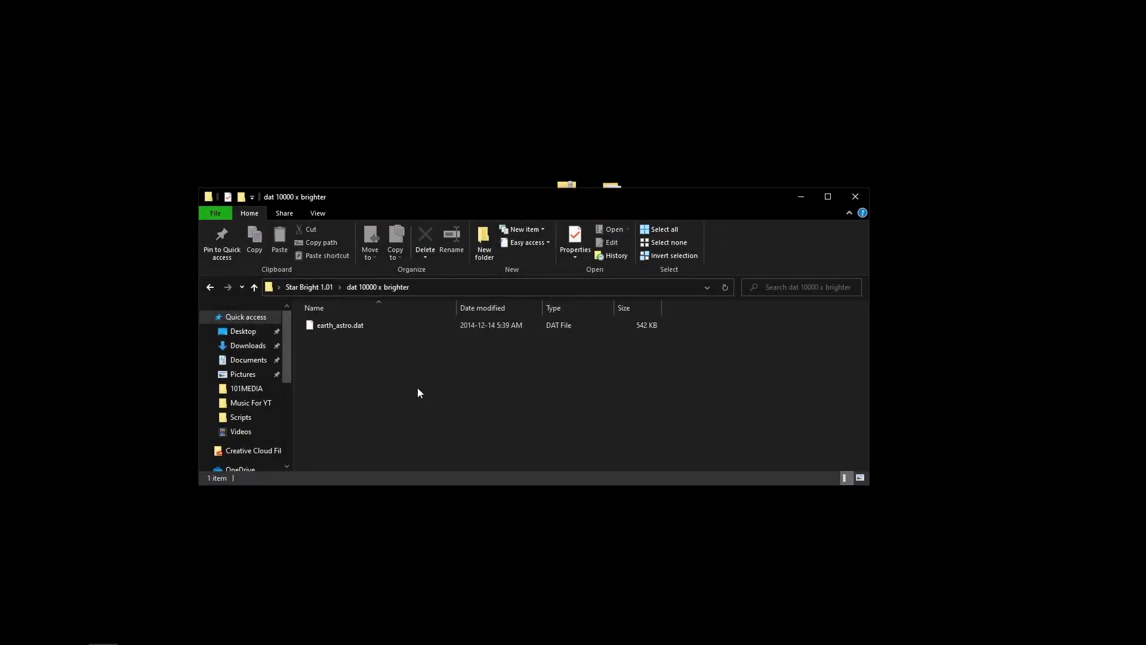
pyautogui.click(103, 641)
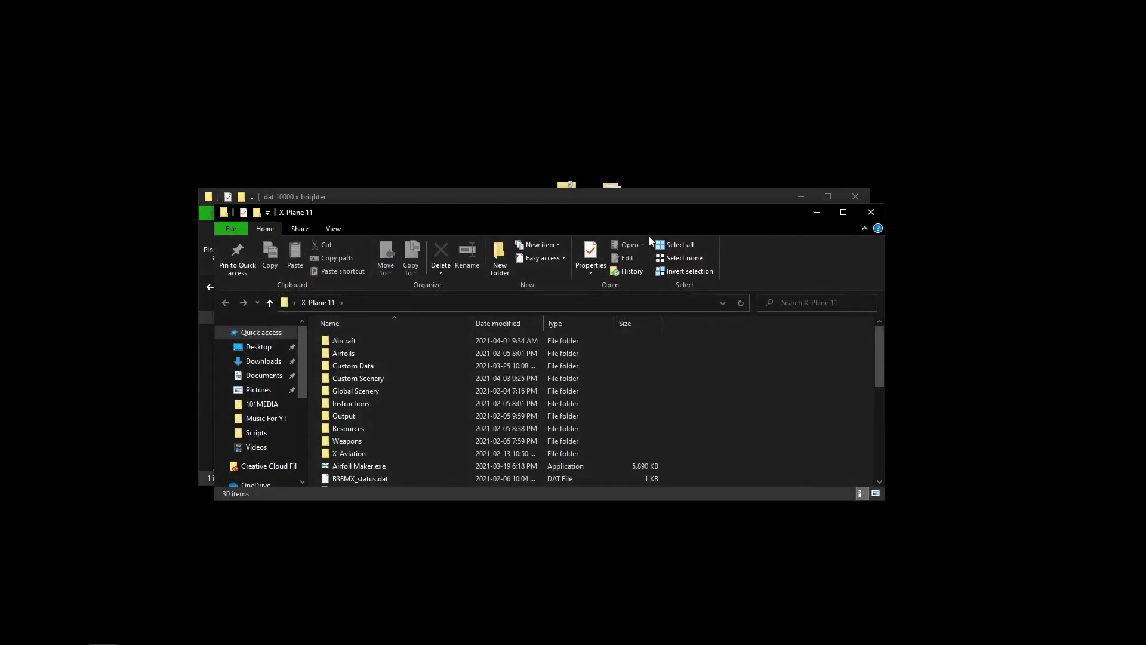
pyautogui.moveTo(650, 236)
pyautogui.mouseDown()
pyautogui.moveTo(899, 295)
pyautogui.moveTo(916, 212)
pyautogui.mouseUp()
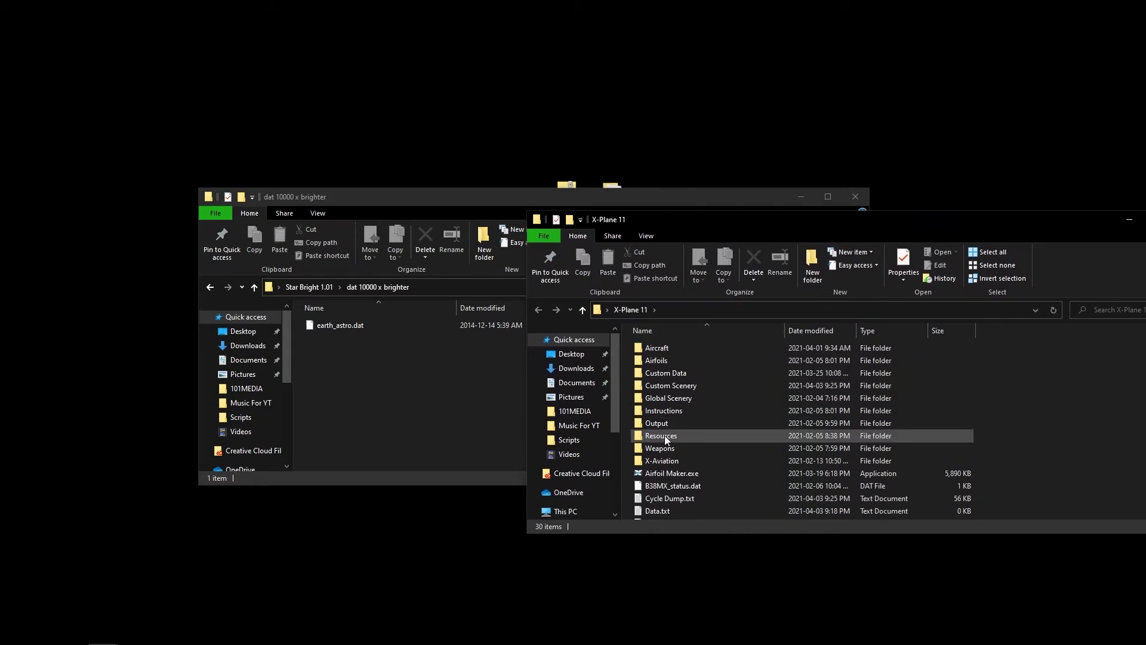
pyautogui.doubleClick(665, 435)
pyautogui.click(682, 373)
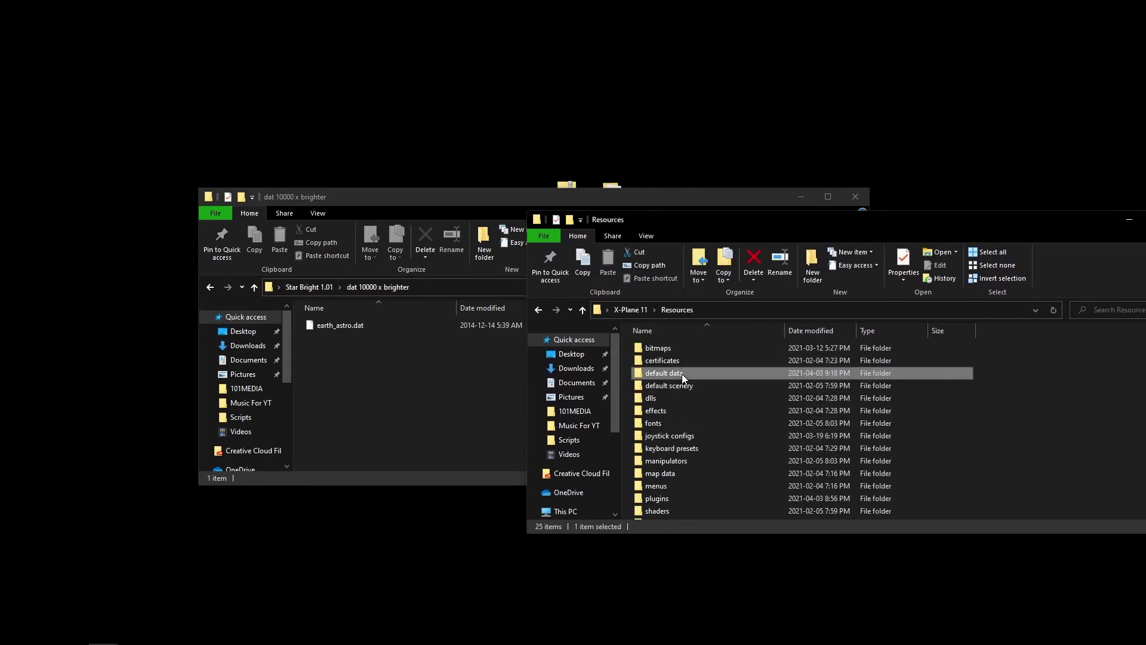
pyautogui.doubleClick(681, 374)
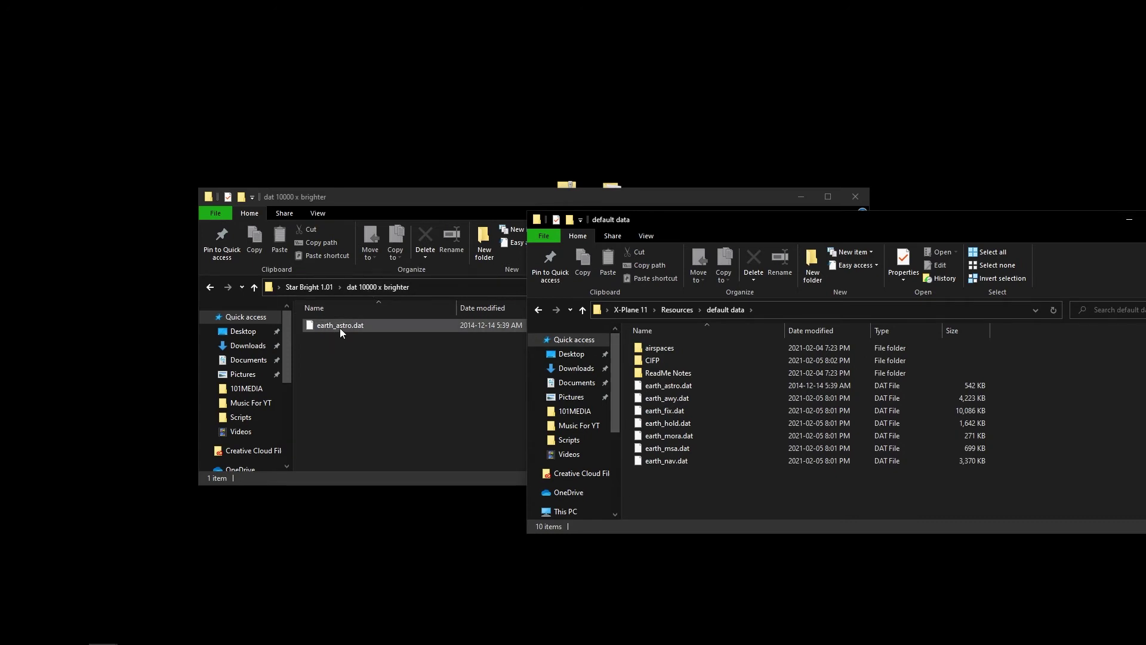
# Replace default data's earth_astro.dat with the 10000x brighter copy, then close both Explorer windows.
pyautogui.moveTo(340, 325); pyautogui.dragTo(707, 492)
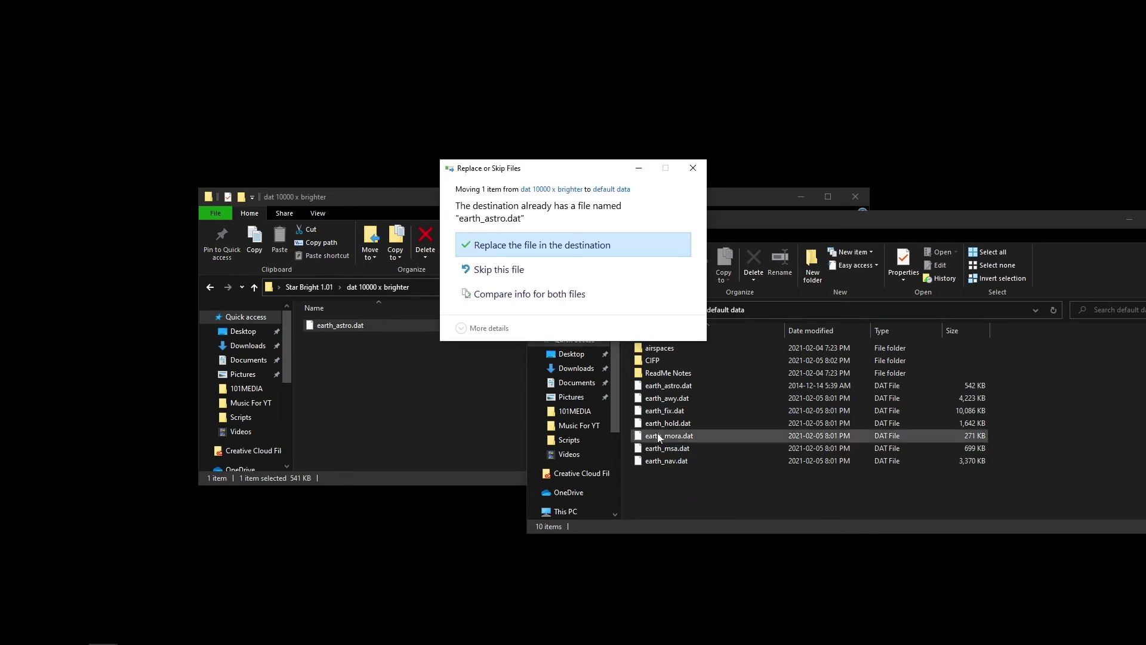
pyautogui.click(542, 245)
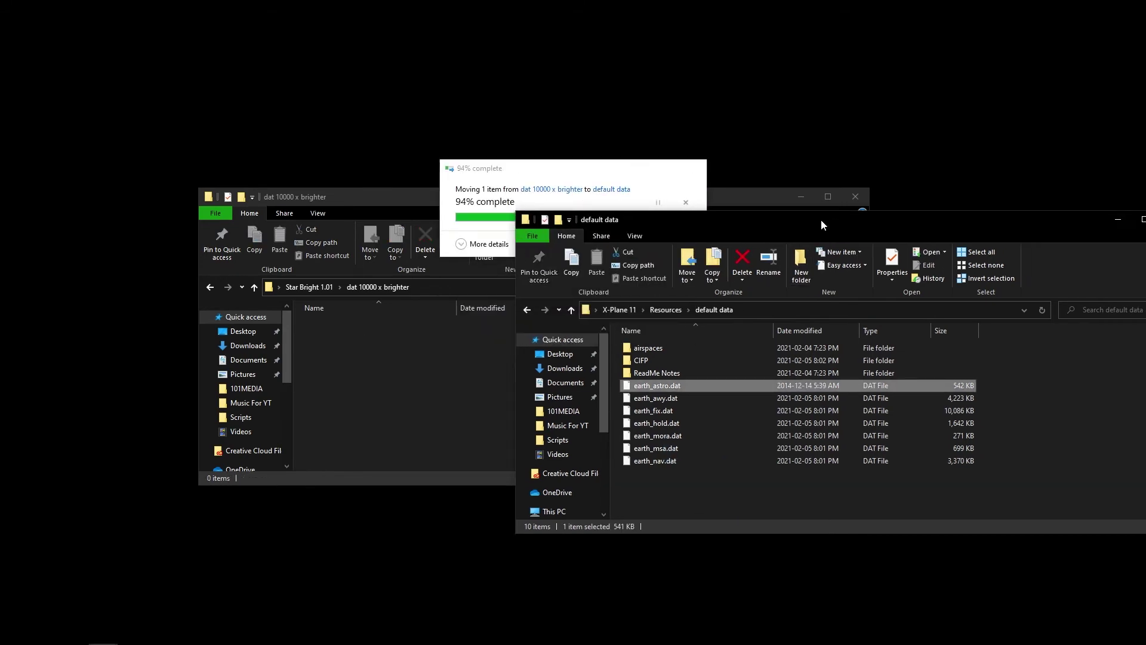
pyautogui.moveTo(822, 220); pyautogui.dragTo(538, 198)
pyautogui.click(858, 210)
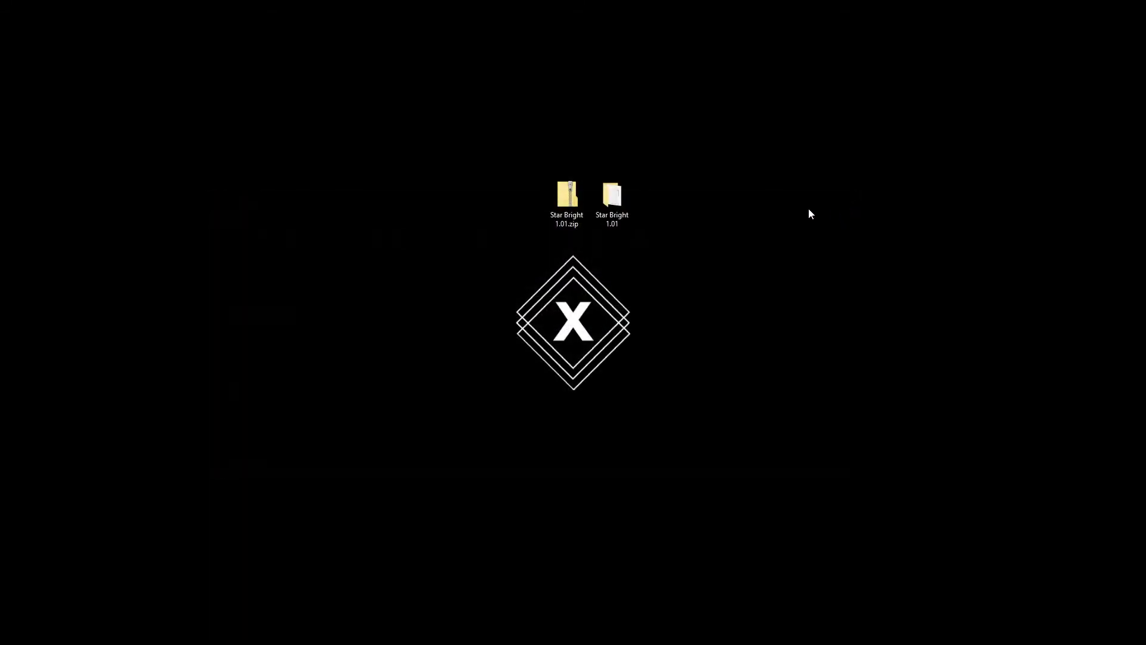